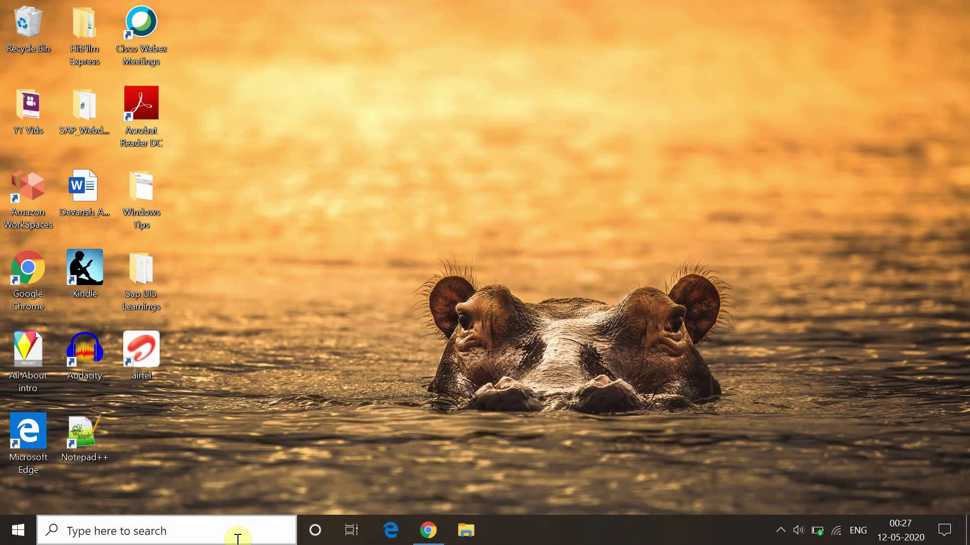
Step: Search Windows for "virus" and open the Virus & threat protection settings
left_click(237, 538)
type("vi")
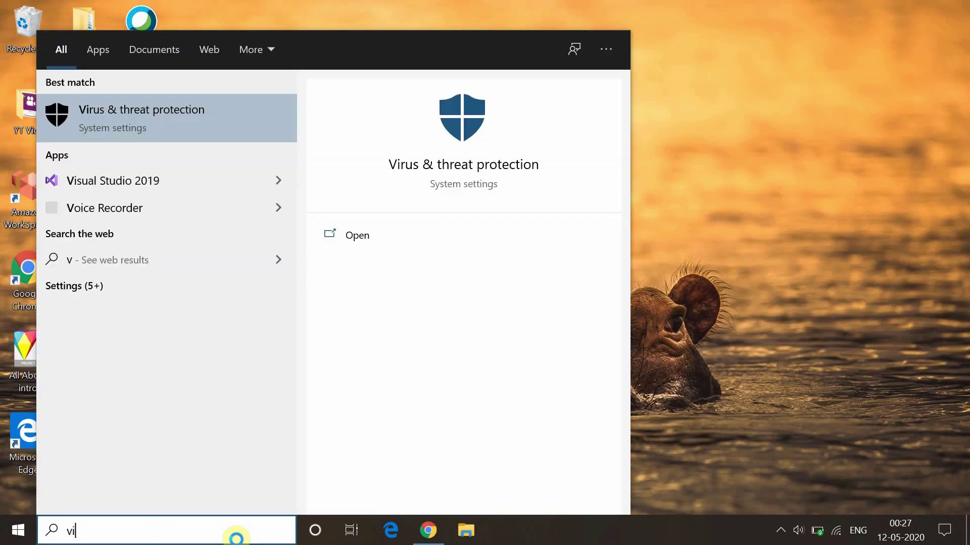
type("rus")
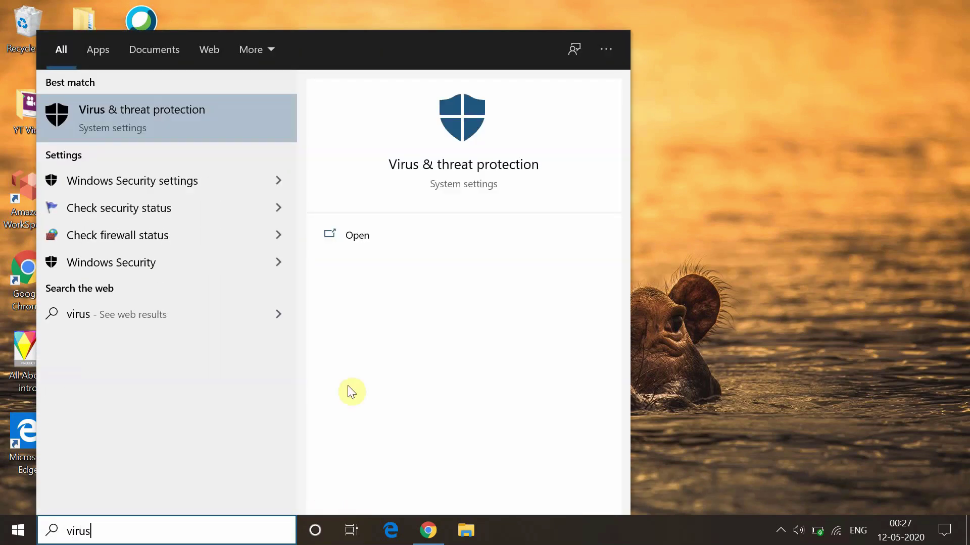
left_click(354, 248)
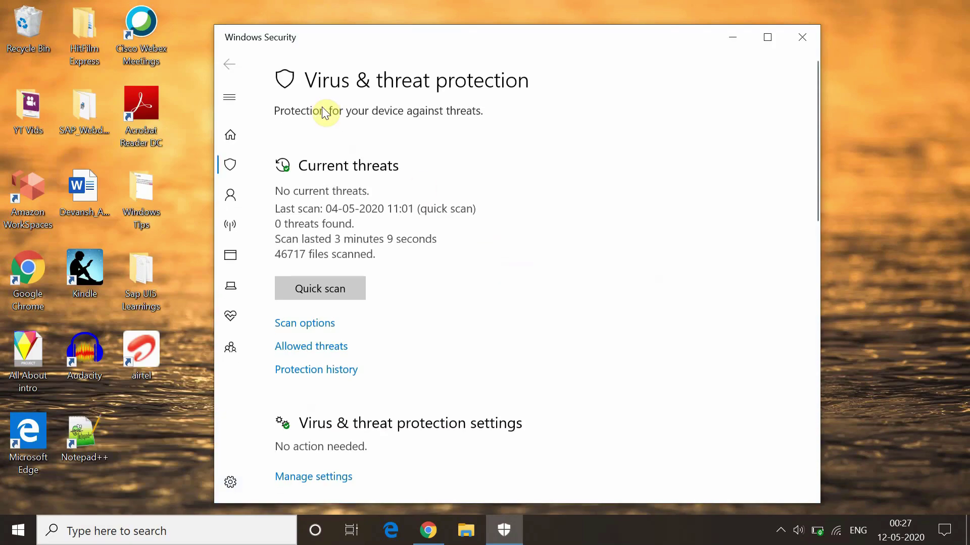
Step: Start a Full scan from the virus protection scan options and minimize the Windows Security window
scroll(406, 329, "down", 3)
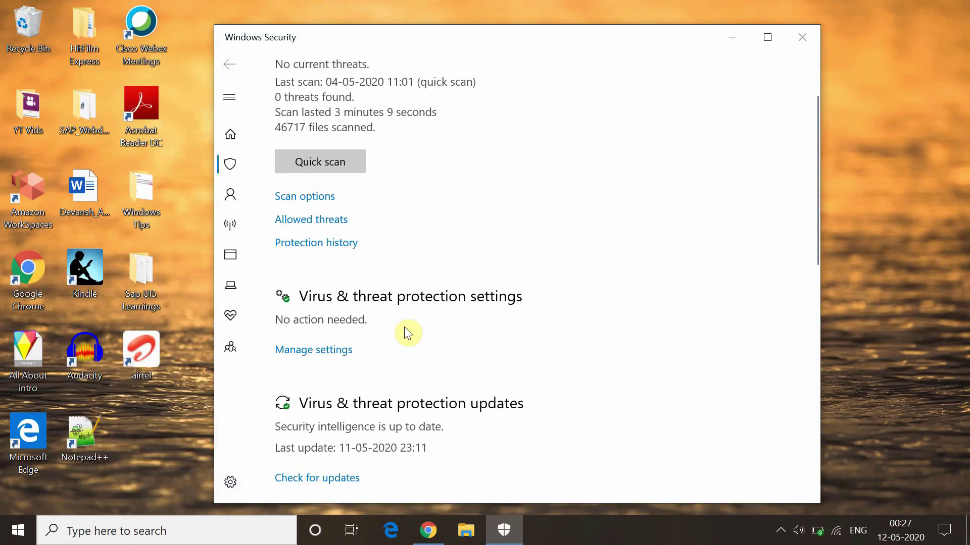
left_click(310, 197)
scroll(468, 273, "down", 6)
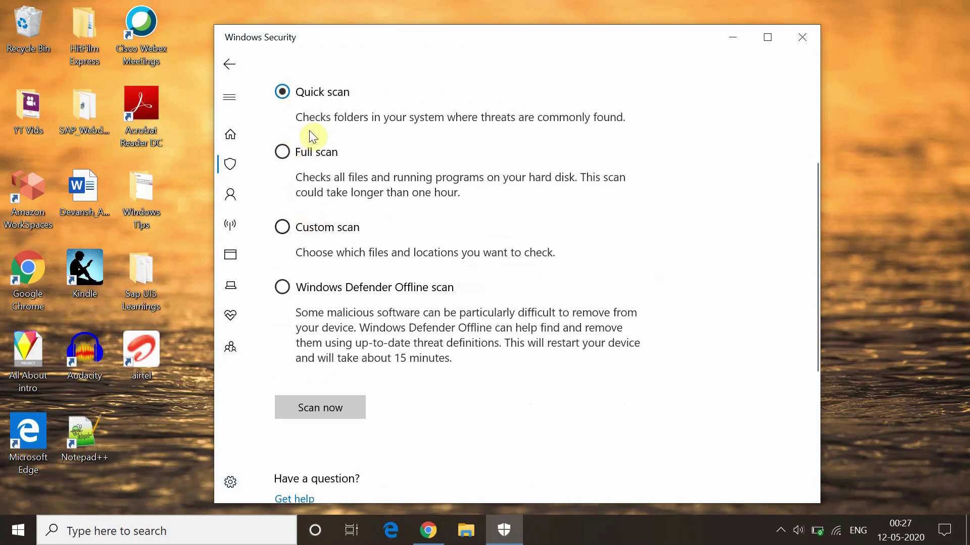
left_click(290, 158)
left_click(317, 231)
left_click(281, 149)
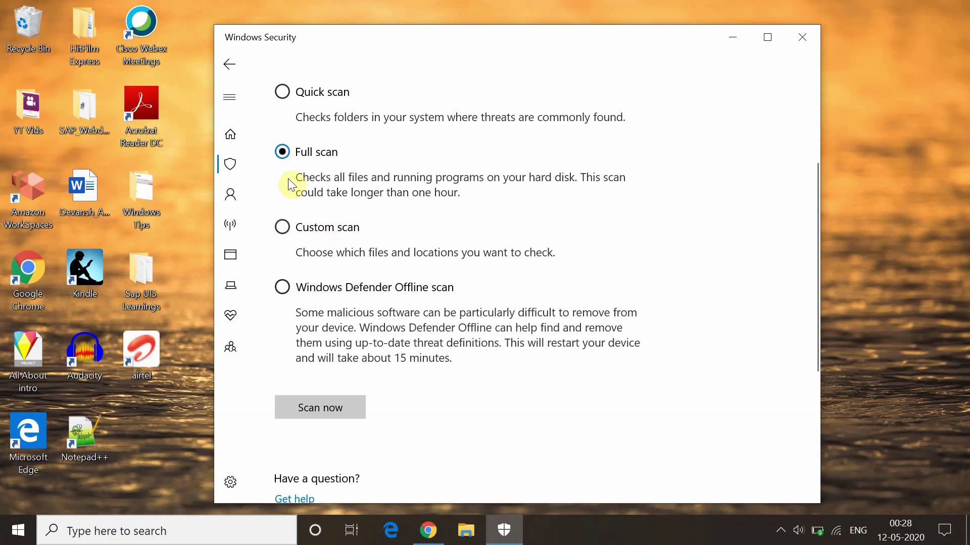
left_click(334, 411)
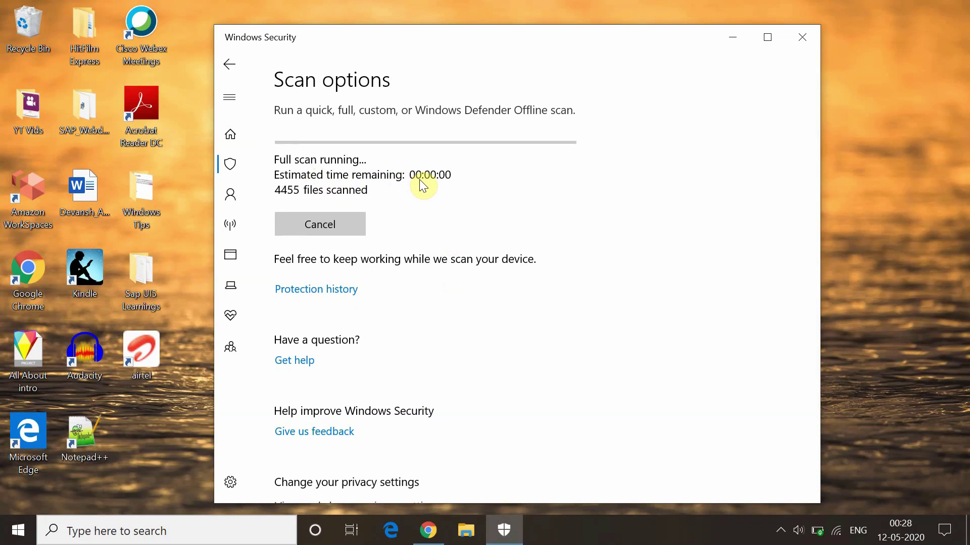
left_click(732, 49)
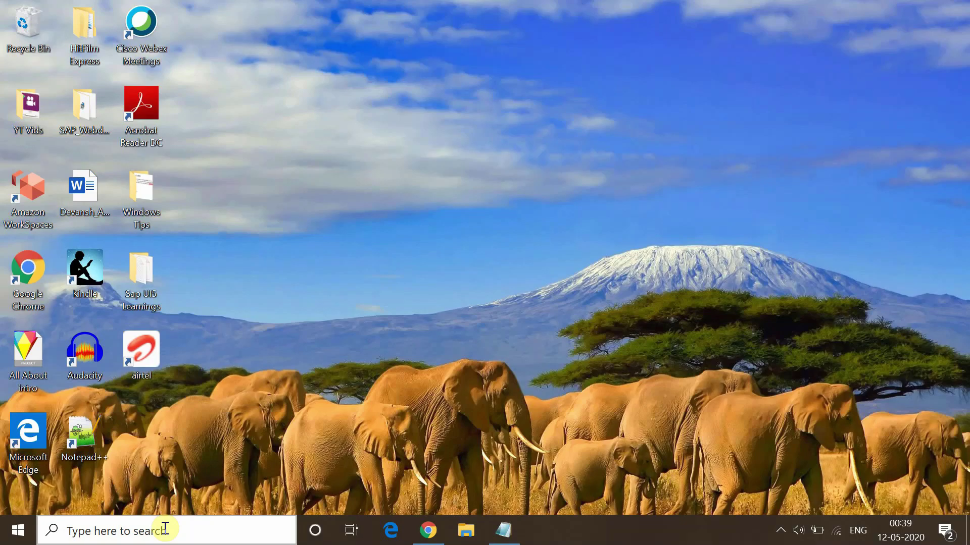
Step: Search for cmd, open Command Prompt as administrator and maximize its window
left_click(164, 528)
type("cmd")
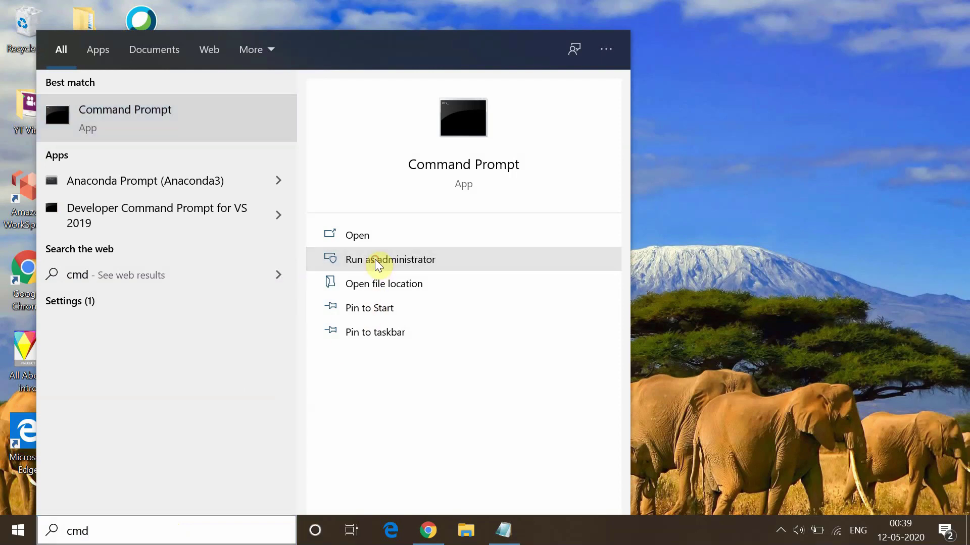
left_click(378, 261)
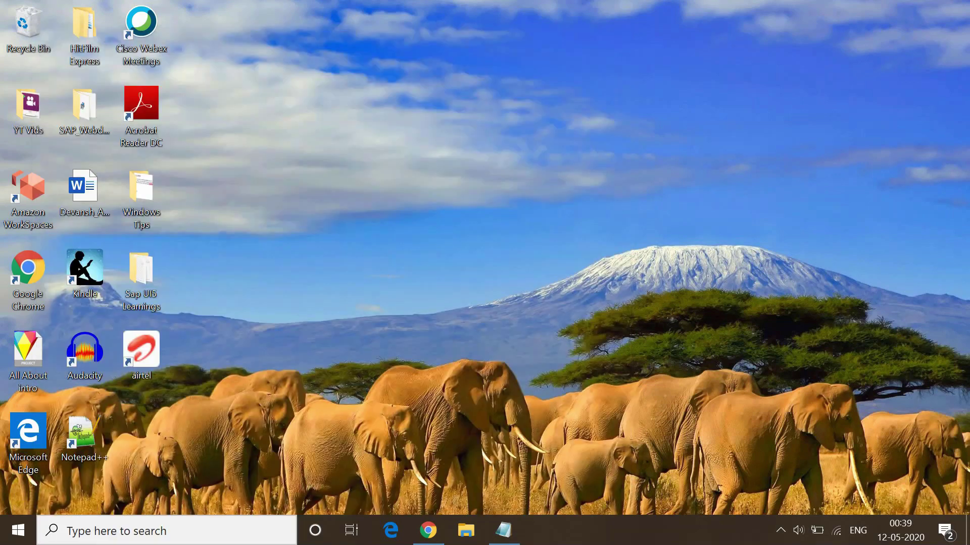
left_click(437, 303)
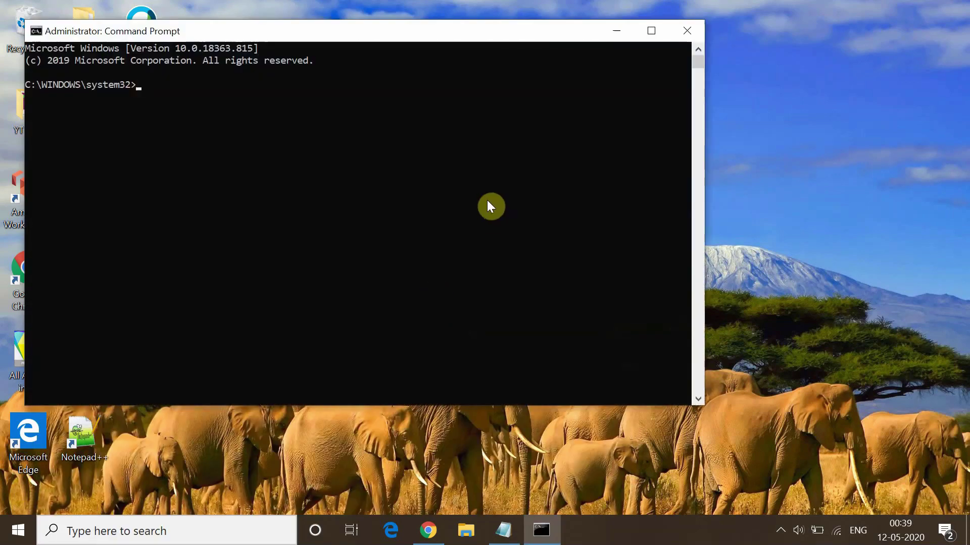
left_click(647, 31)
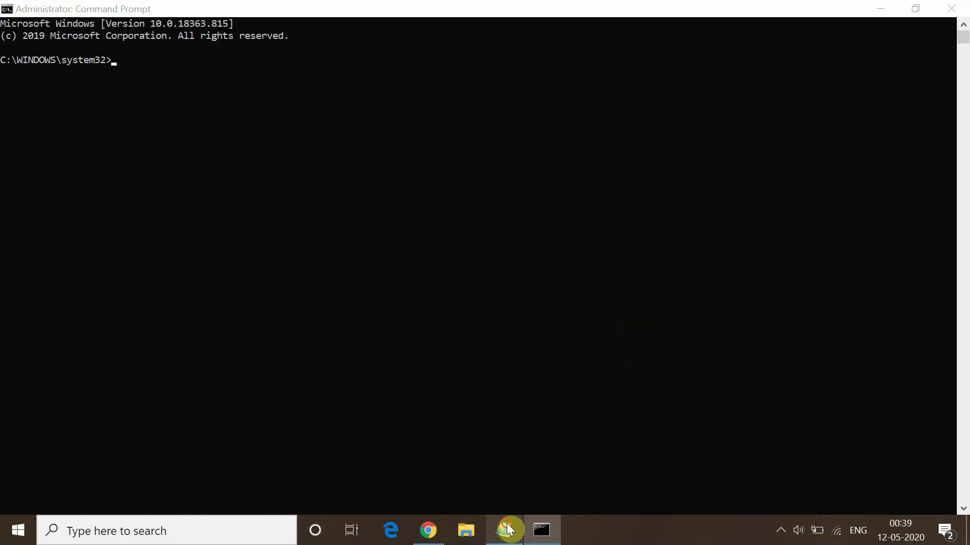
Step: Copy the command chkdsk /f /r from the Notepad note and run it in Command Prompt
left_click(503, 531)
left_click_drag(380, 155, 198, 154)
key("cmd+c")
left_click(108, 130)
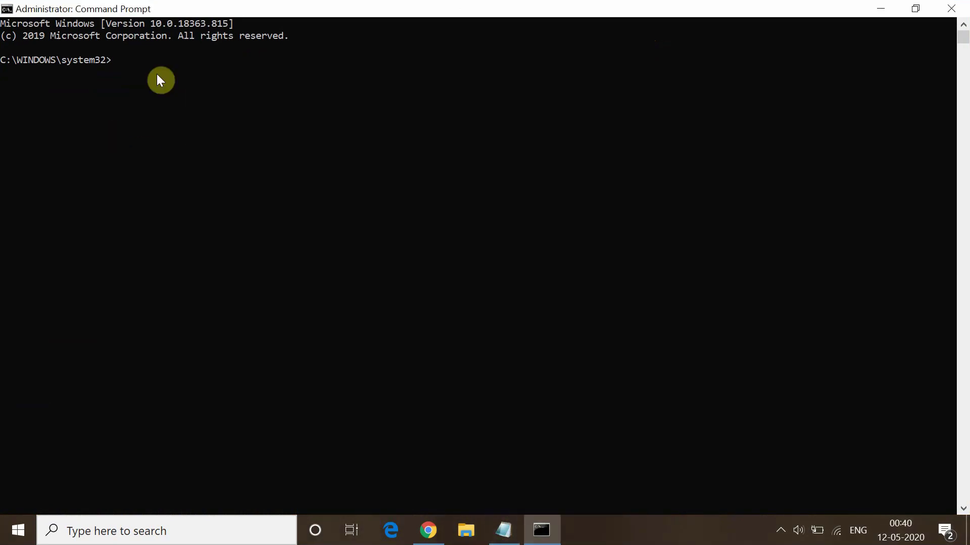
left_click(148, 57)
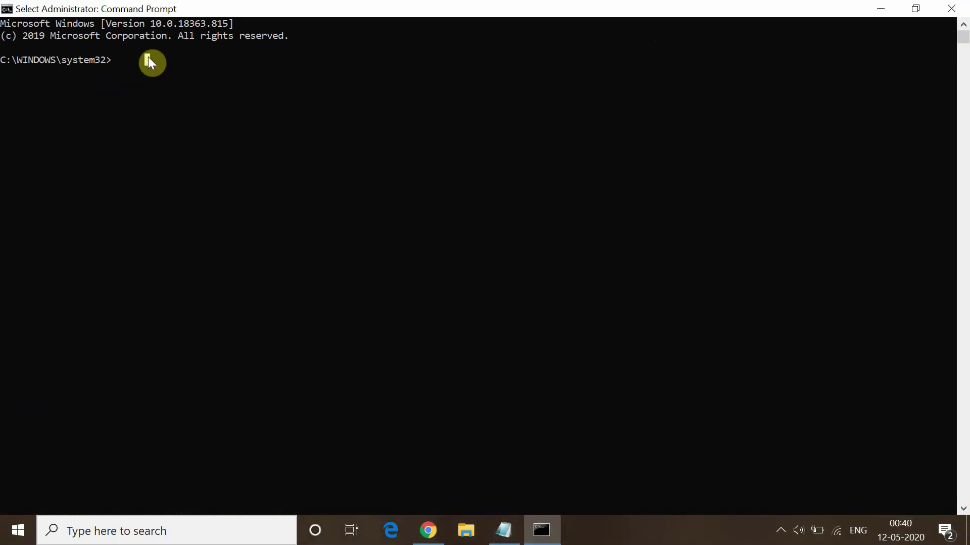
right_click(113, 56)
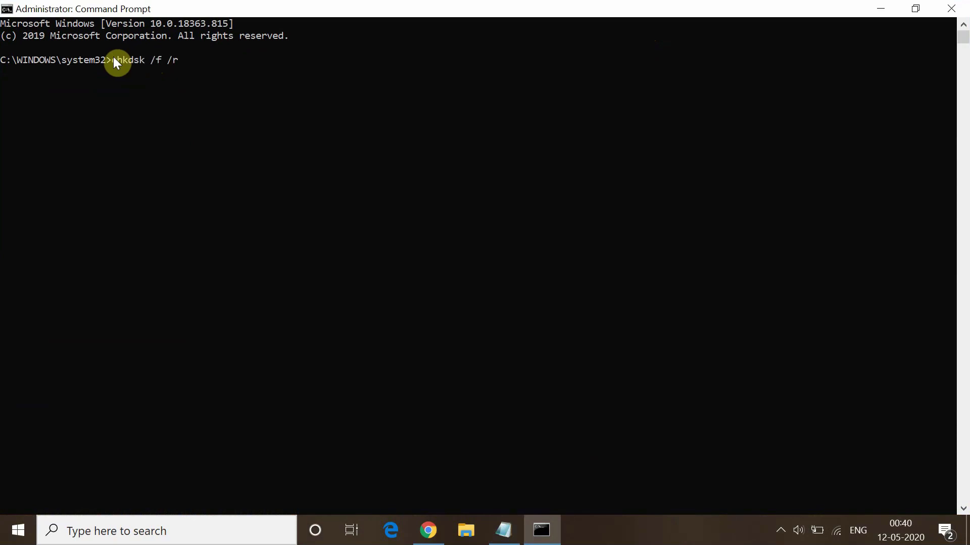
key("Return")
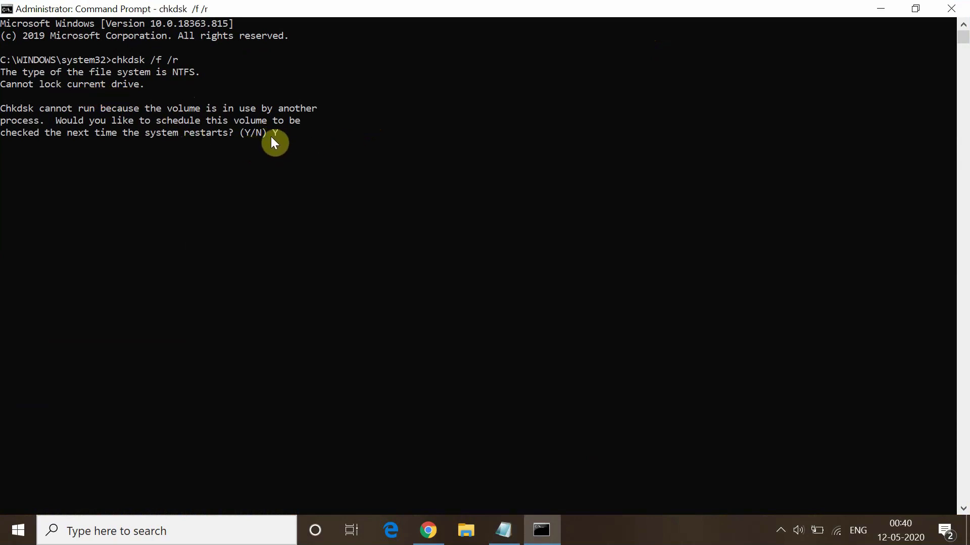
Step: Answer Y to schedule the disk check for the next system restart and close Command Prompt
type("Y")
key("Return")
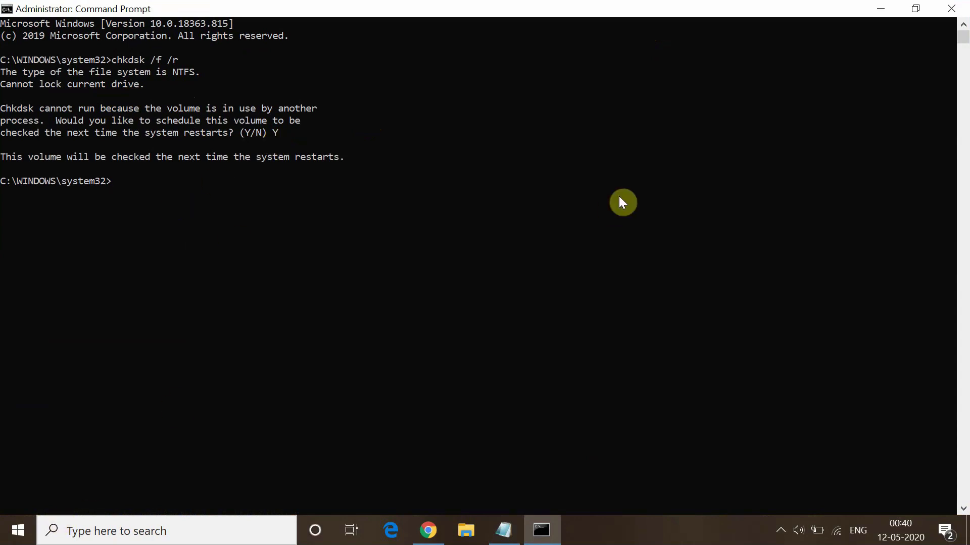
left_click(951, 8)
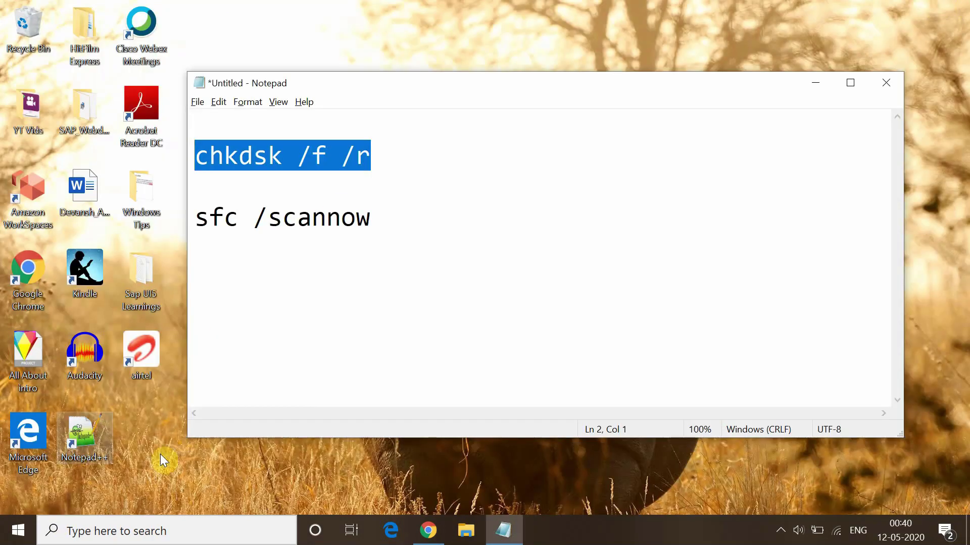
Step: View the Restart option among the power options without restarting, and minimize Notepad
left_click(47, 537)
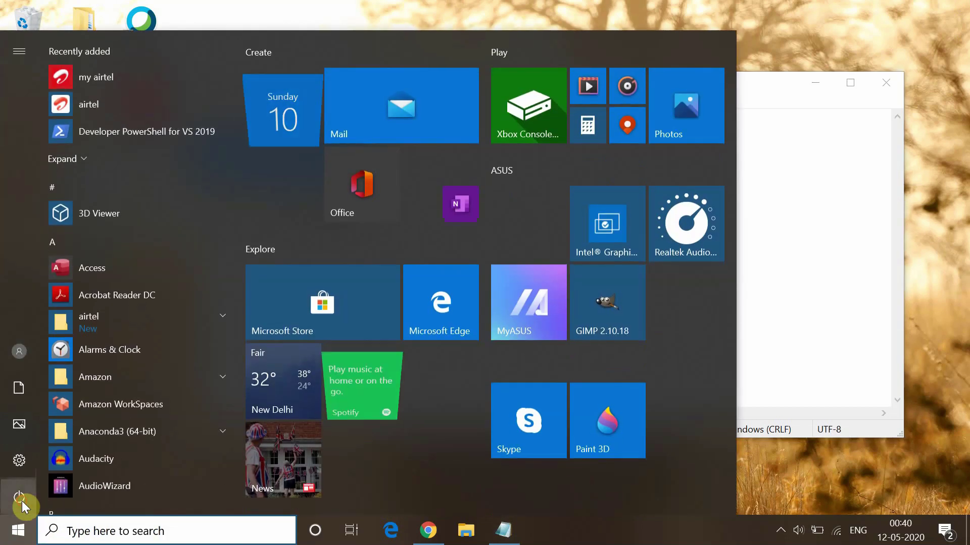
mouse_move(38, 456)
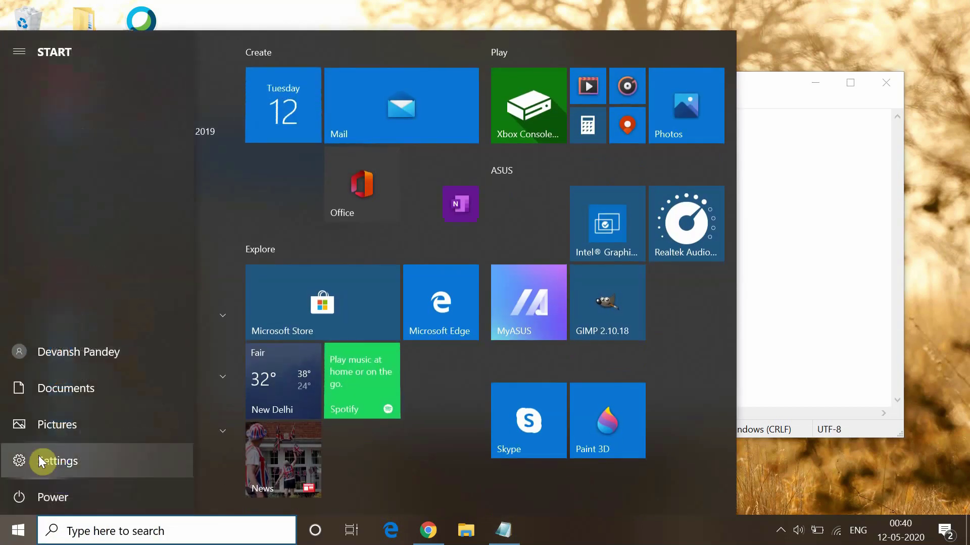
left_click(67, 487)
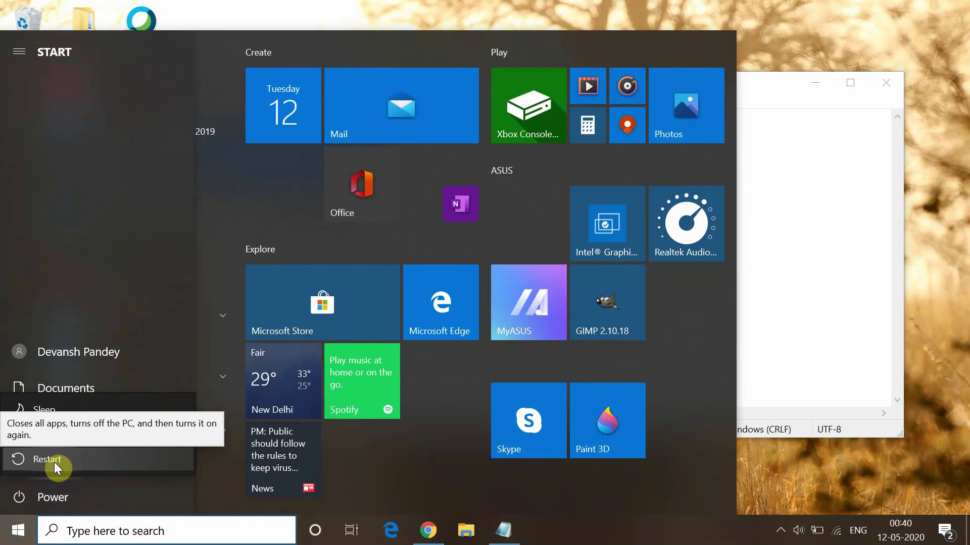
left_click(772, 451)
left_click(808, 82)
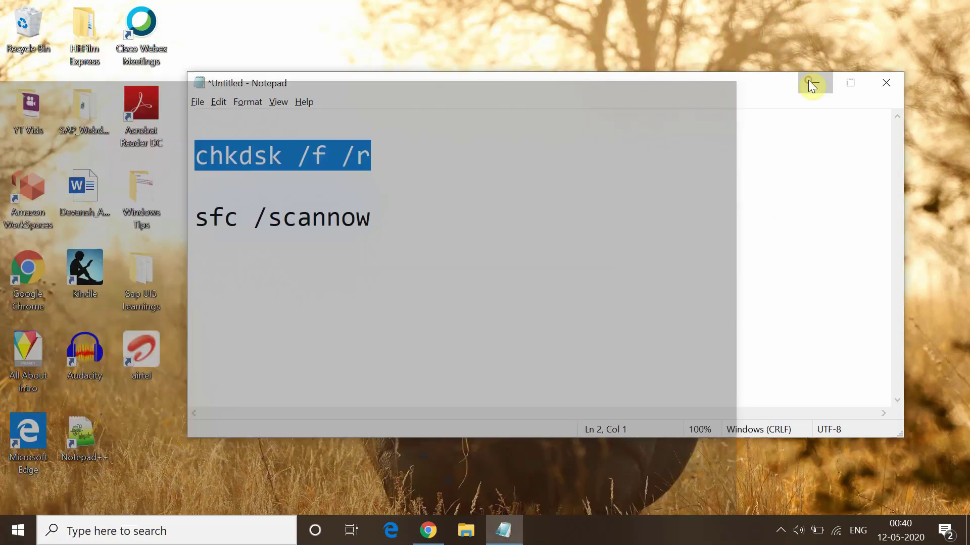
left_click(808, 82)
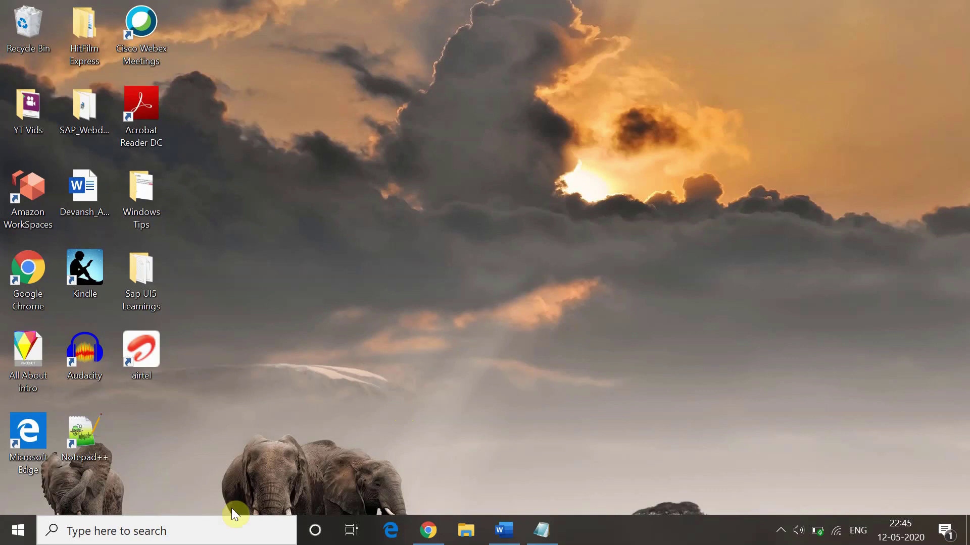
Step: Search for cmd and open a new Command Prompt with administrator rights
left_click(213, 519)
type("cmd")
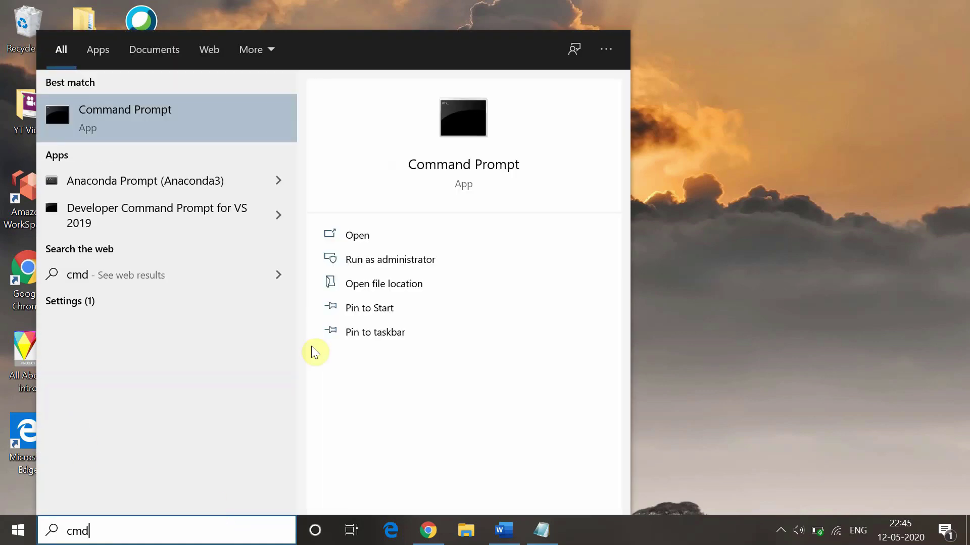
left_click(413, 262)
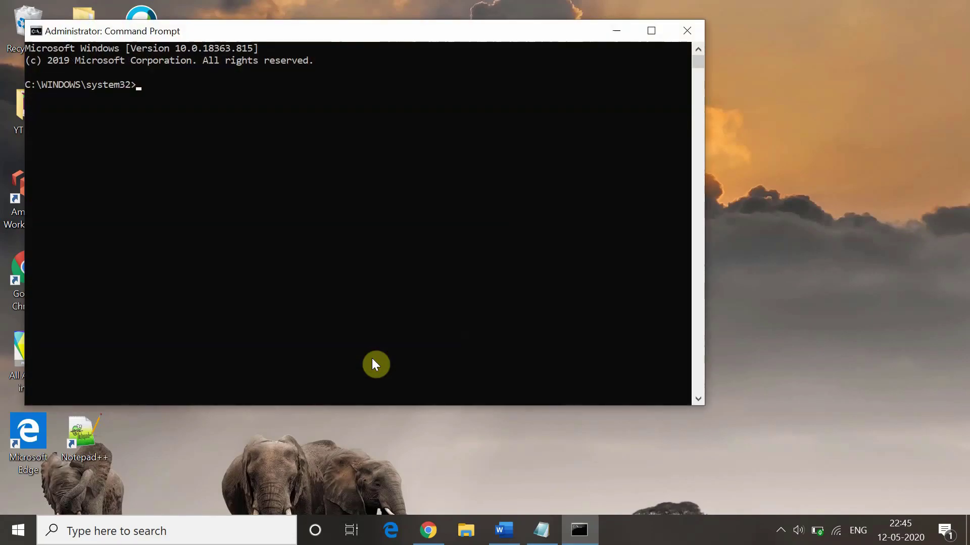
Step: Copy sfc /scannow from the Notepad note, run it in Command Prompt, and minimize both windows
left_click(545, 520)
left_click_drag(369, 149, 192, 152)
key("cmd+c")
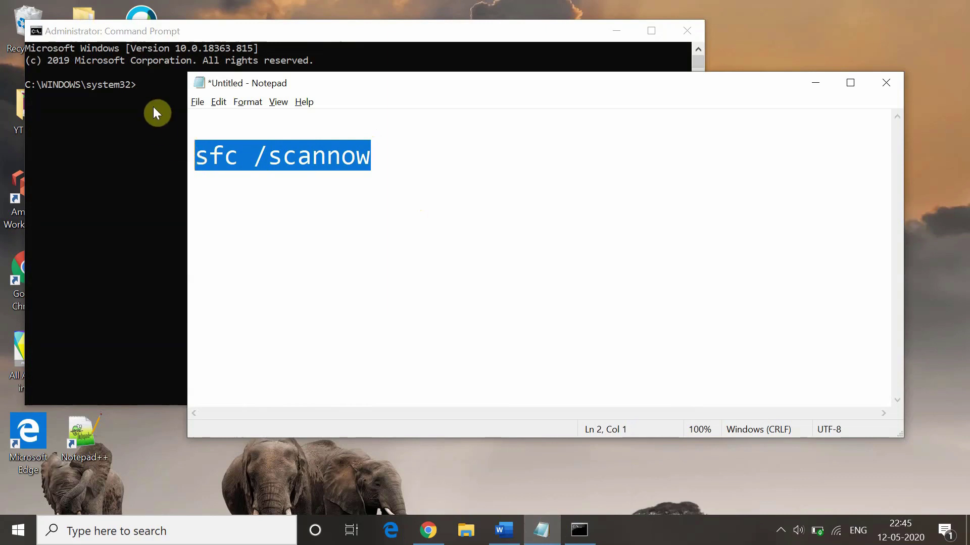
left_click(153, 91)
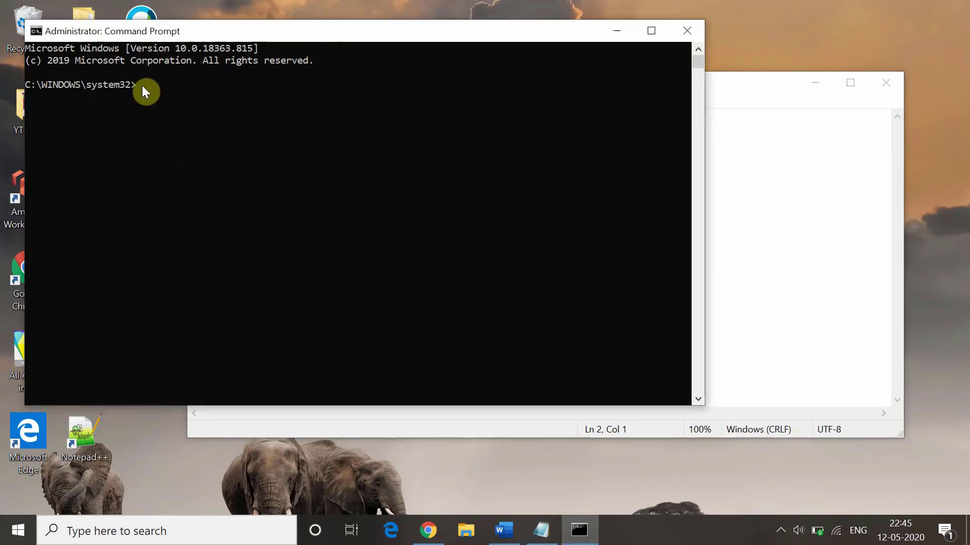
right_click(142, 86)
key("Return")
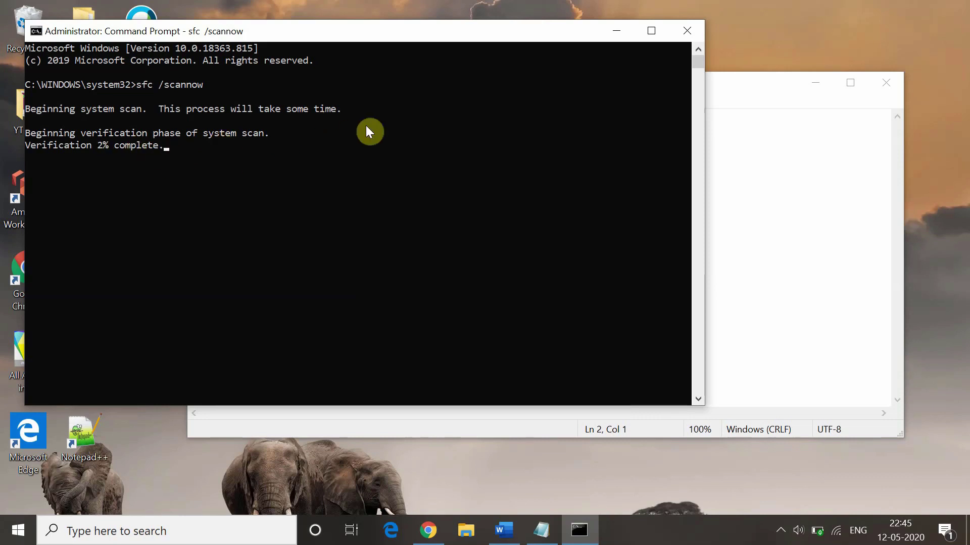
left_click(616, 32)
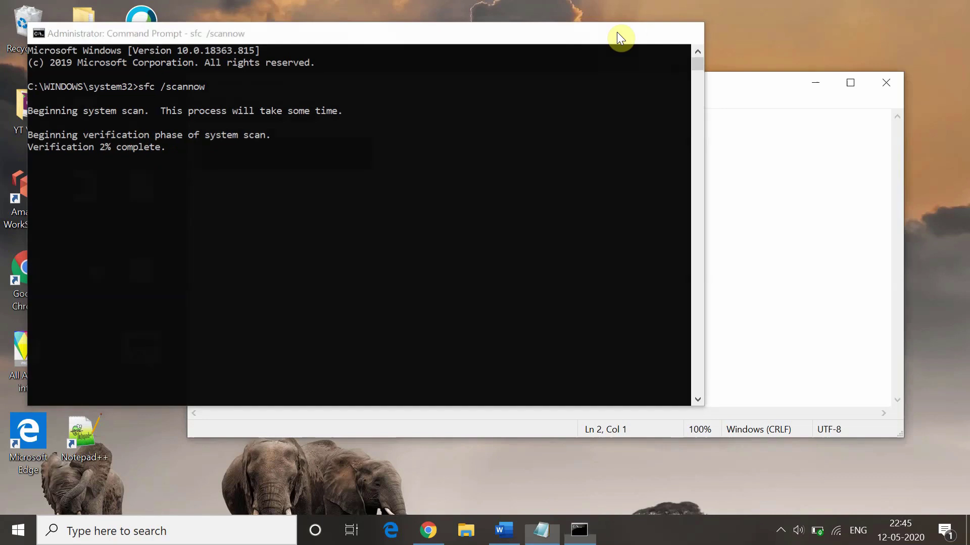
left_click(817, 86)
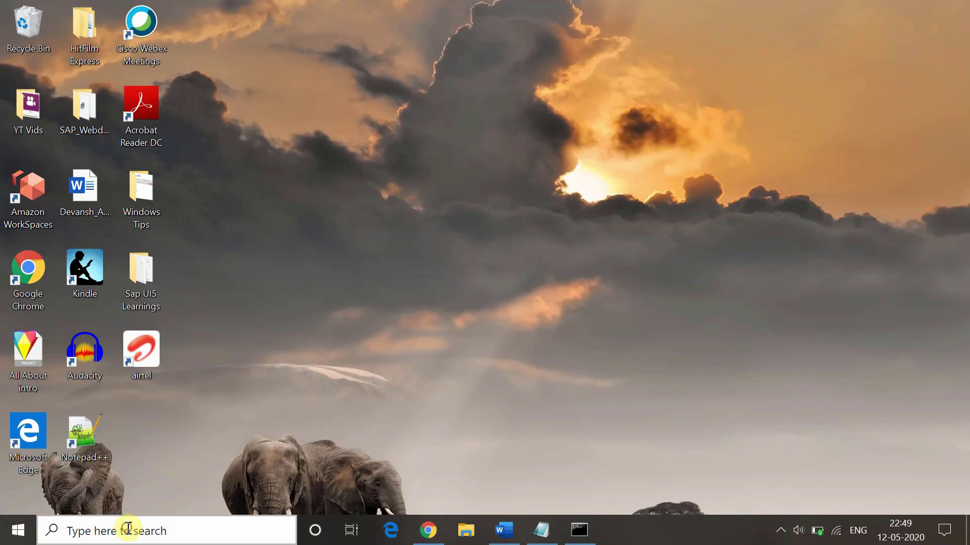
Step: Open Device Manager by running devmgmt.msc from the Run dialog, and maximize its window
left_click(130, 531)
type("run")
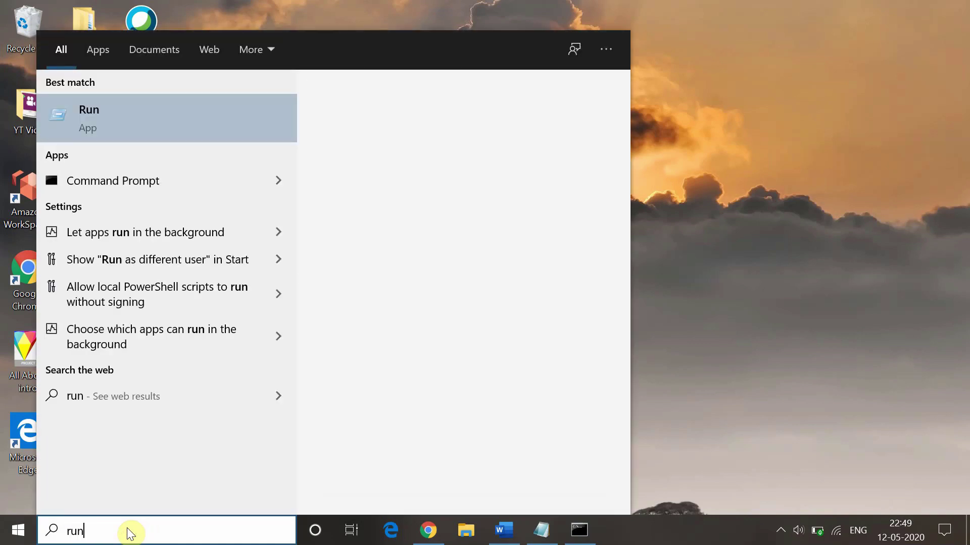
left_click(352, 233)
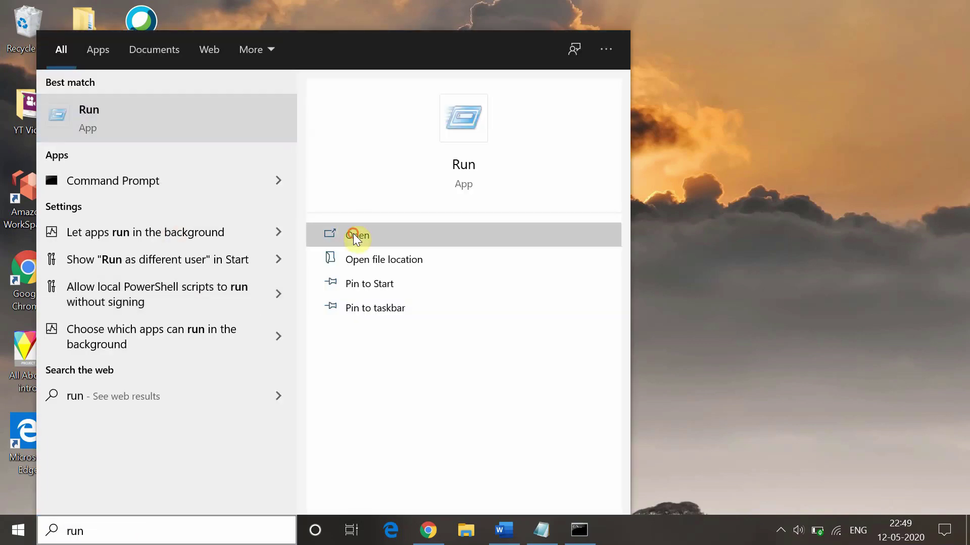
left_click(180, 427)
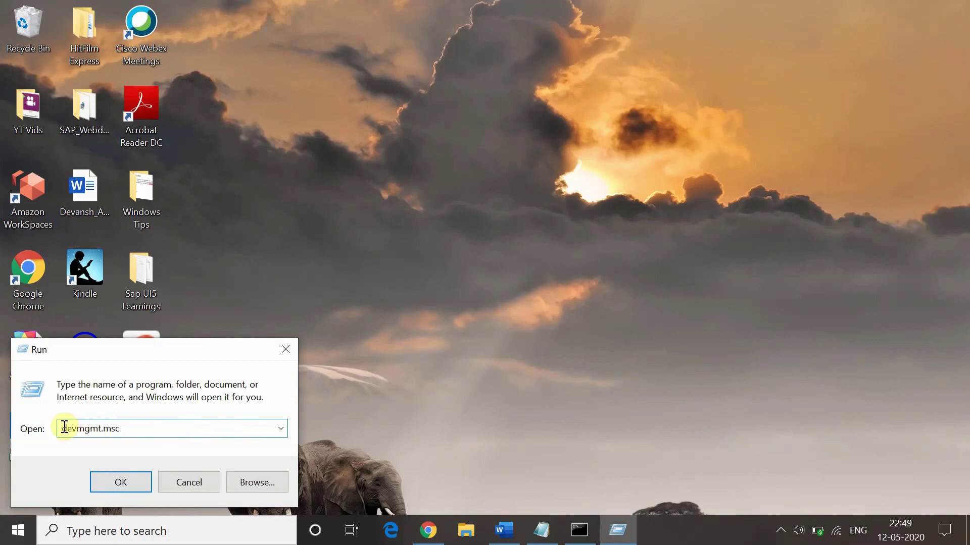
left_click_drag(63, 427, 144, 427)
left_click(117, 486)
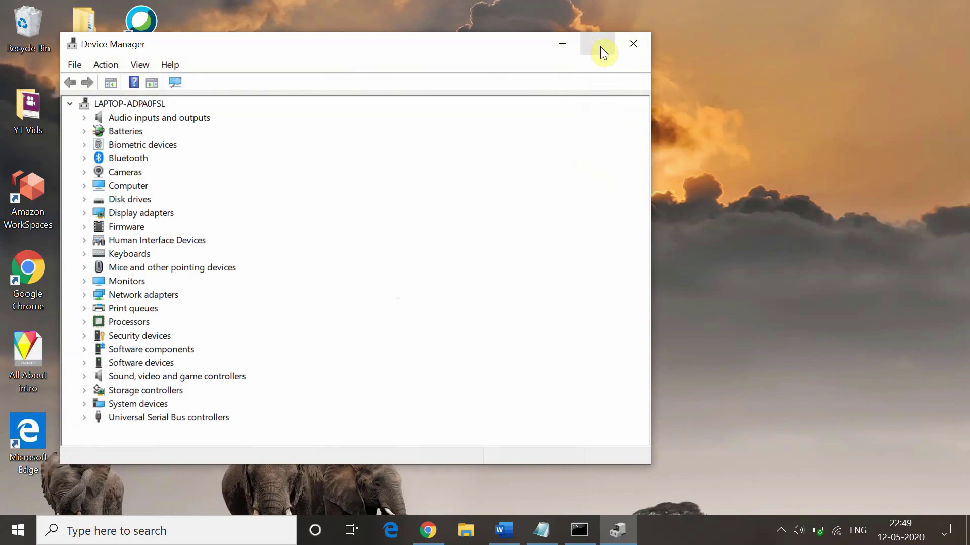
left_click(600, 47)
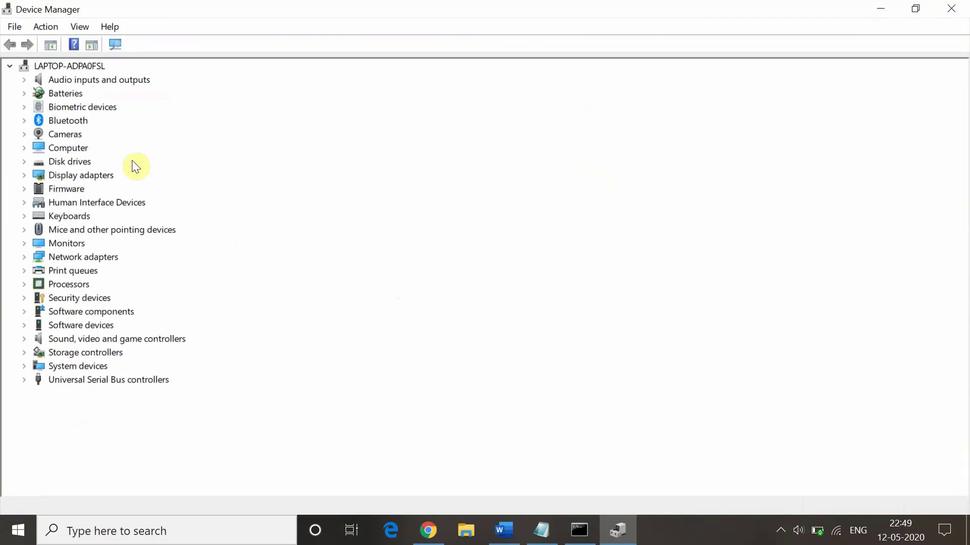
Step: Search automatically for updated driver software for the Intel(R) HD Graphics 620 display adapter
left_click(24, 176)
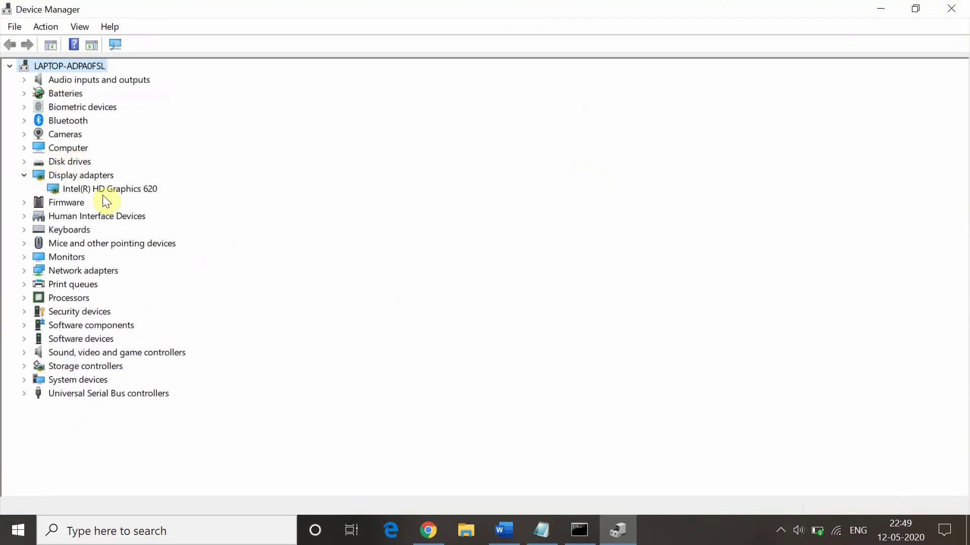
right_click(111, 184)
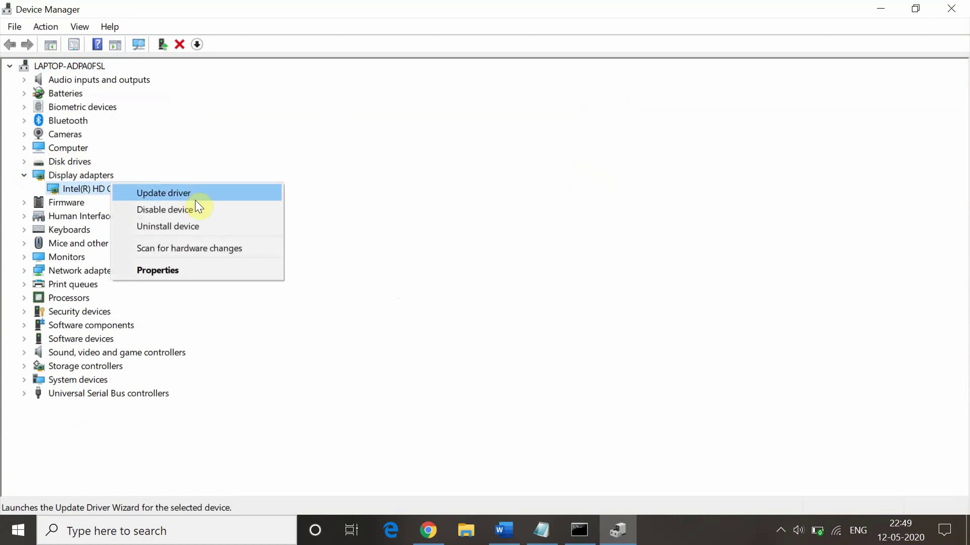
left_click(202, 196)
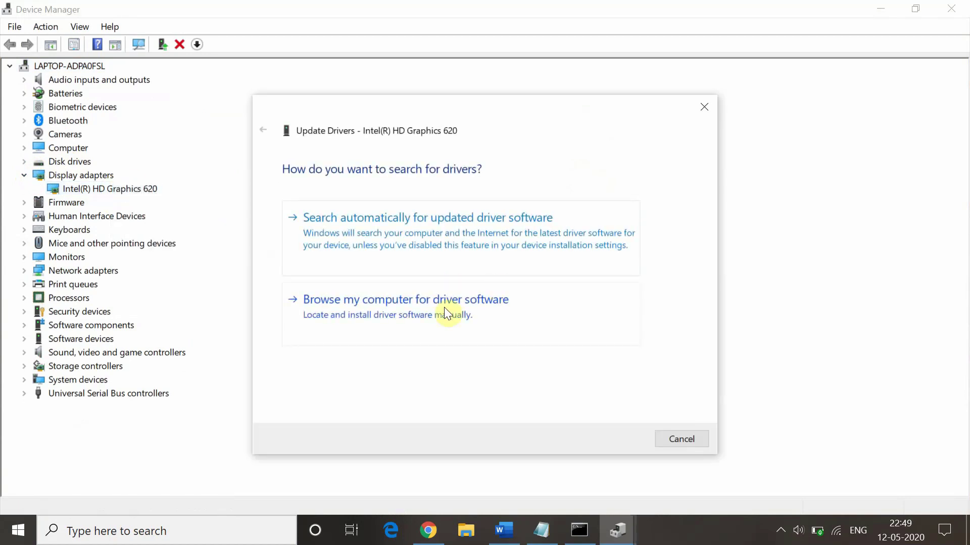
left_click(396, 232)
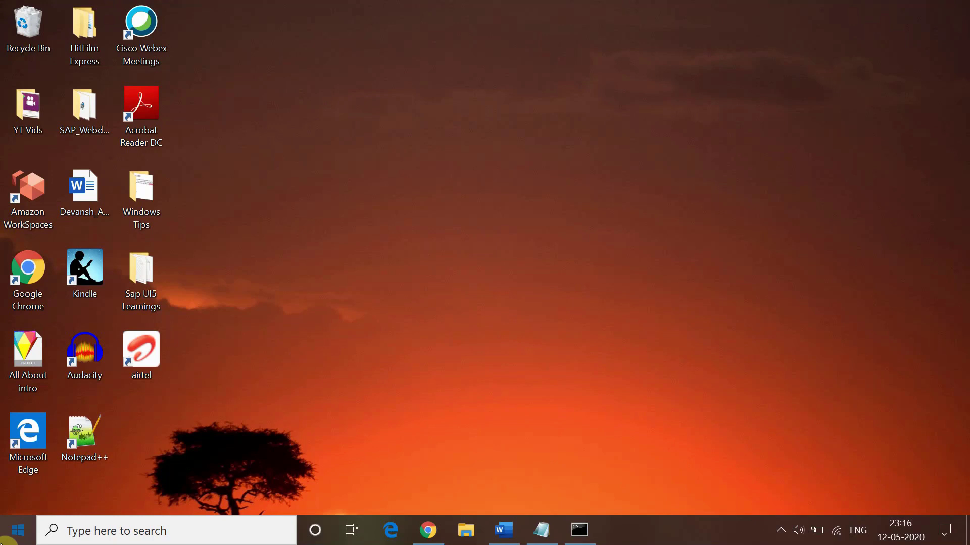
Step: Search for Settings from the taskbar, open it, and go to the Apps & features page
left_click(108, 528)
type("se")
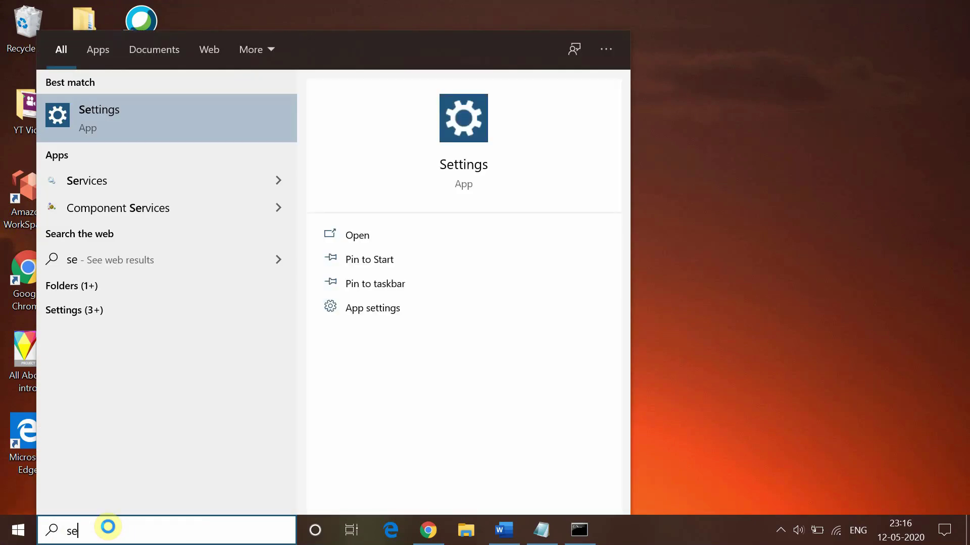
left_click(372, 233)
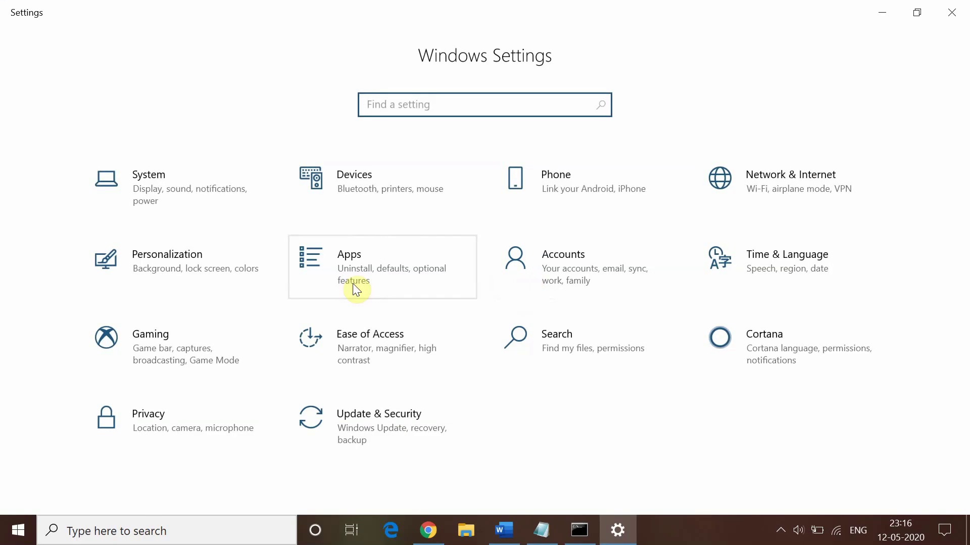
left_click(352, 291)
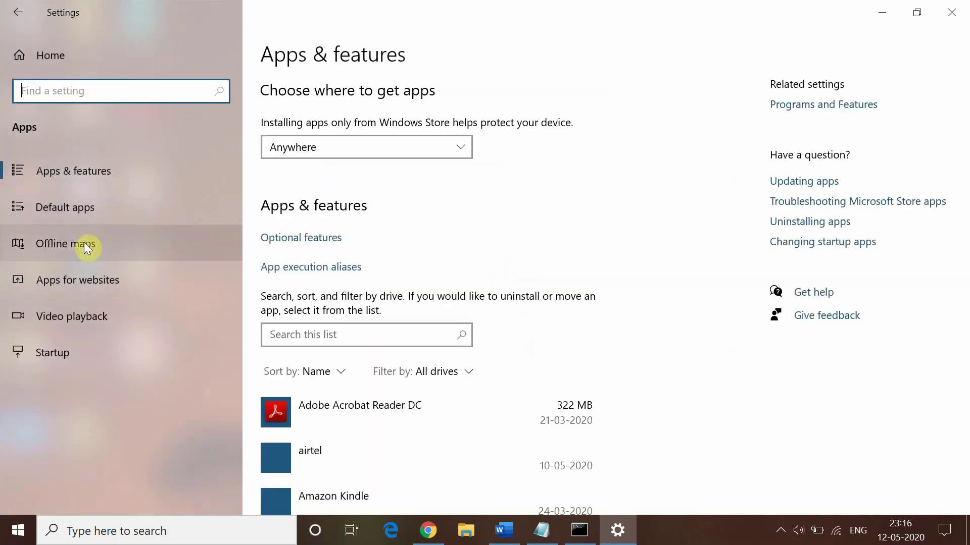
left_click(125, 164)
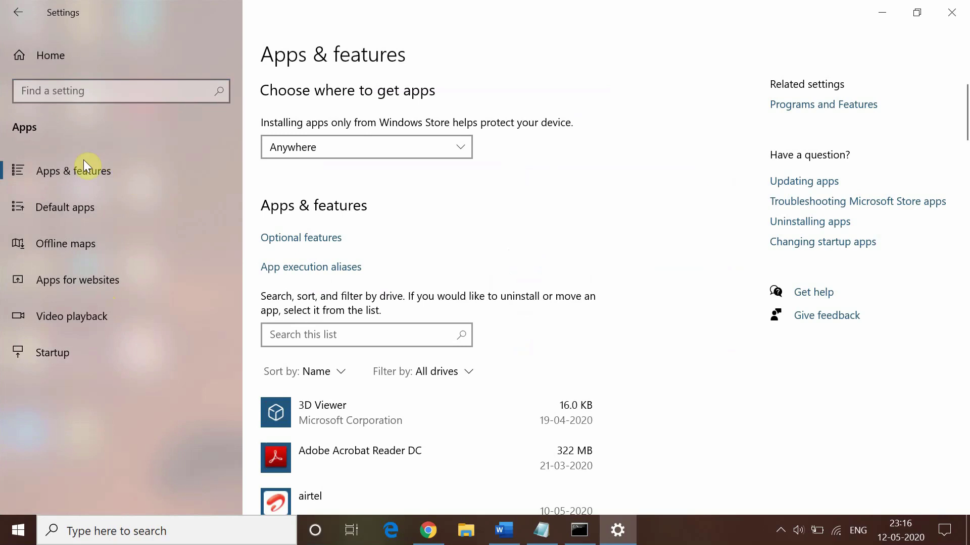
Step: Sort the installed apps by install date, view the uninstall option for Microsoft OneDrive without uninstalling it, and close Settings
scroll(429, 398, "down", 2)
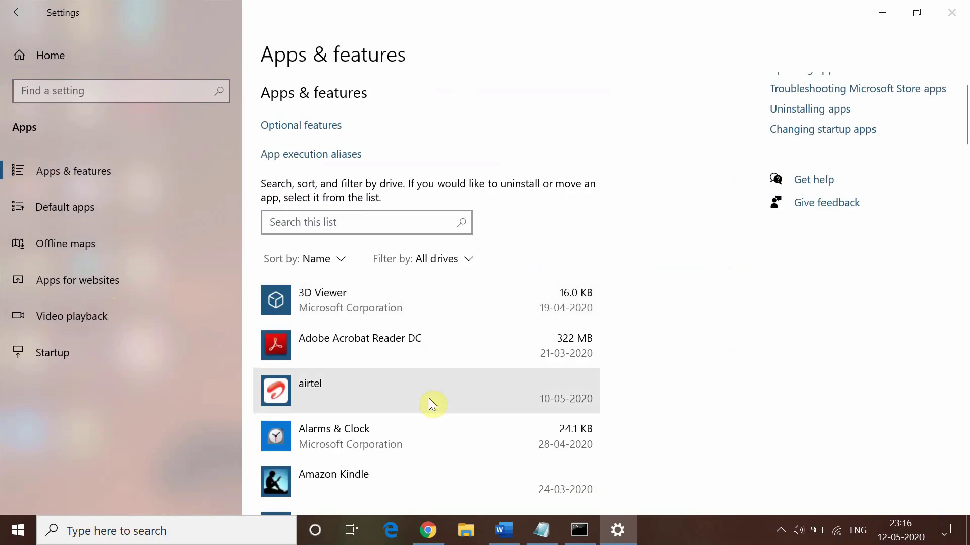
left_click(323, 260)
left_click(323, 342)
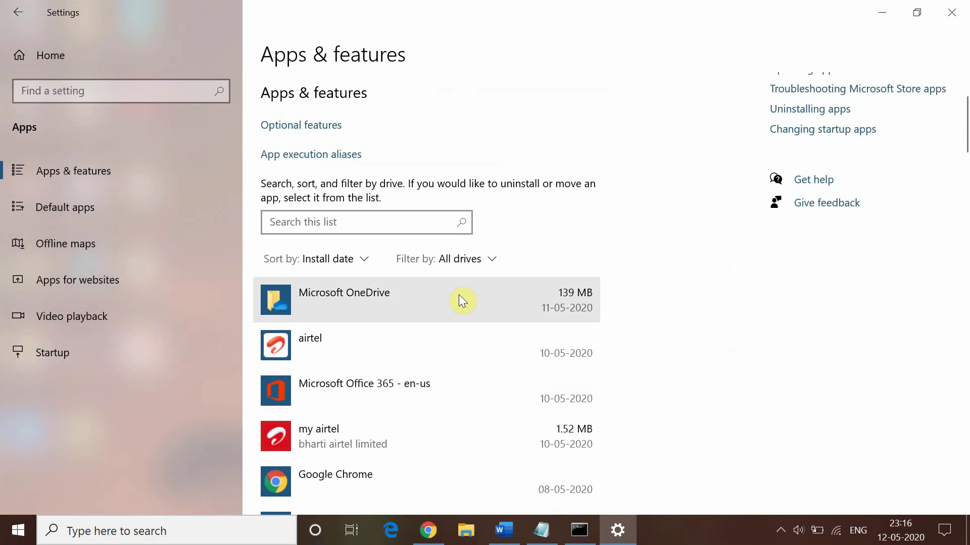
left_click(459, 296)
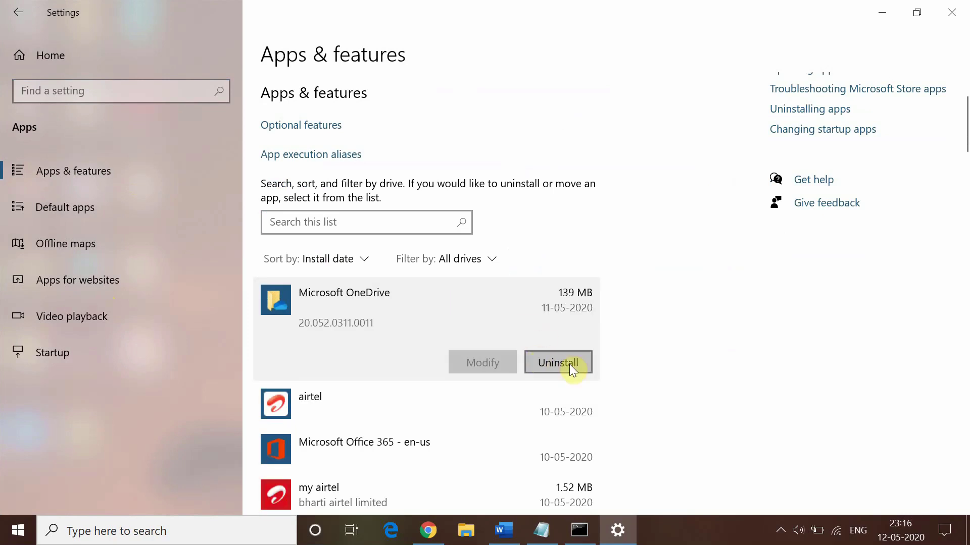
left_click(951, 12)
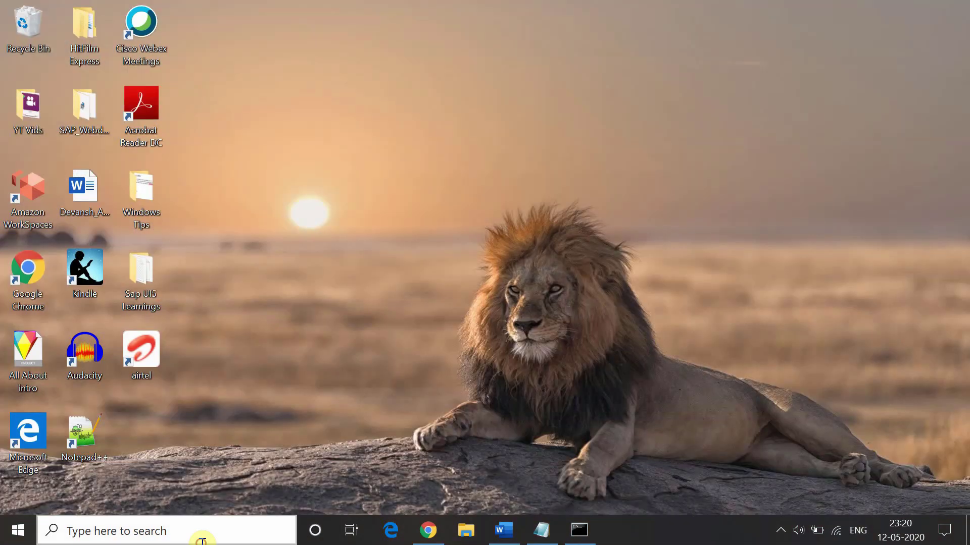
Step: Search for Settings again, open it, and go to Windows Update under Update & Security
left_click(201, 538)
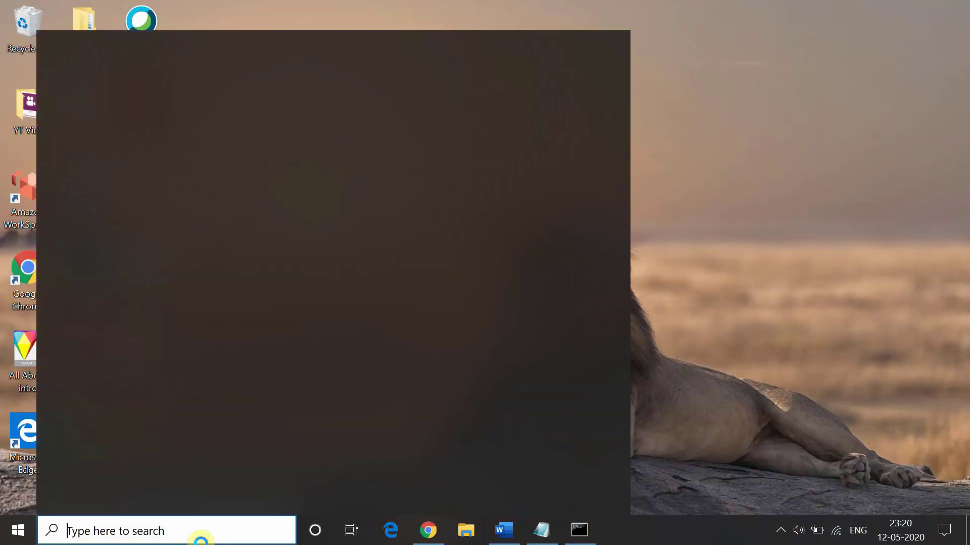
type("se")
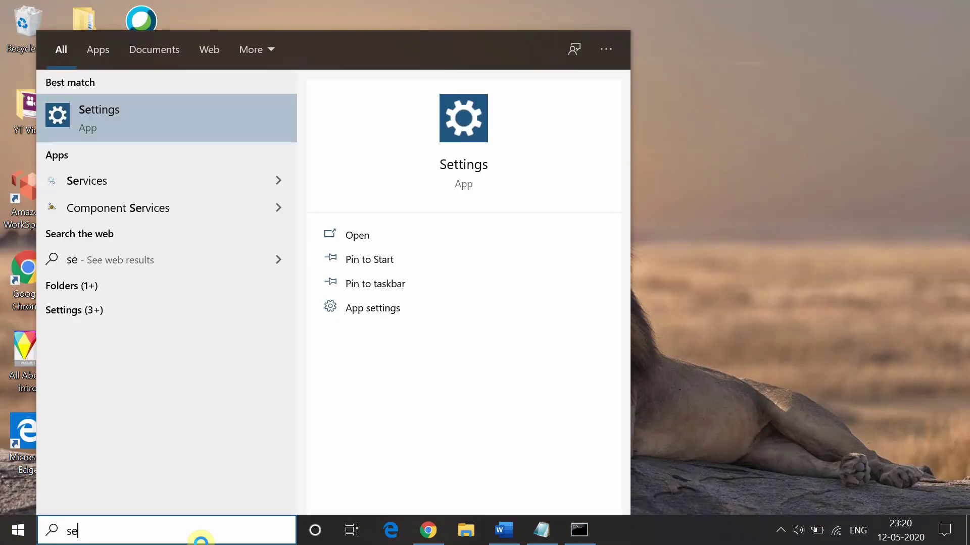
left_click(350, 246)
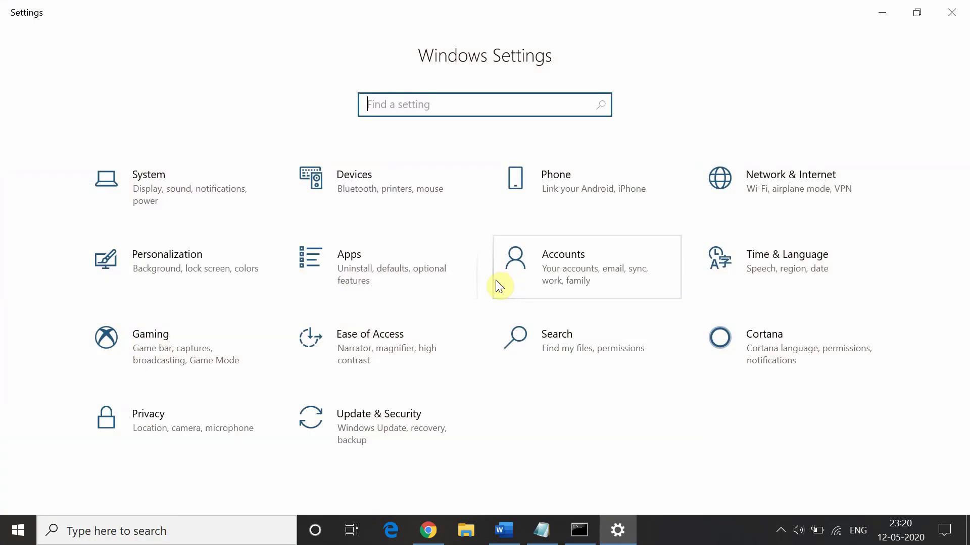
left_click(422, 424)
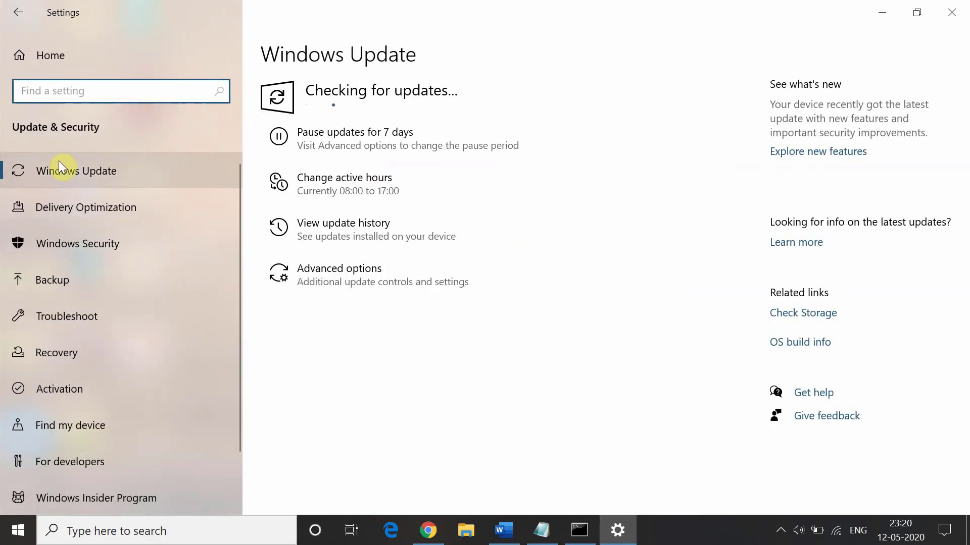
left_click(60, 160)
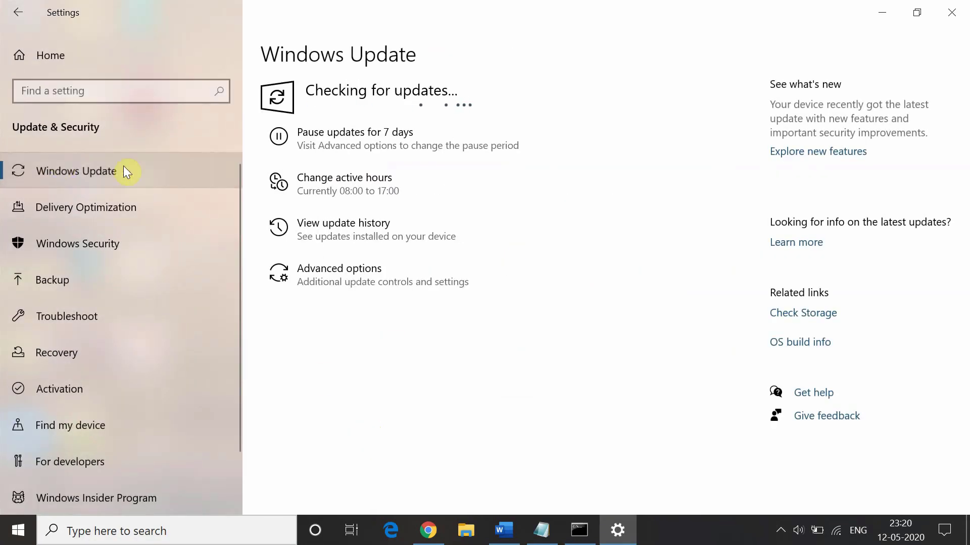
left_click(53, 175)
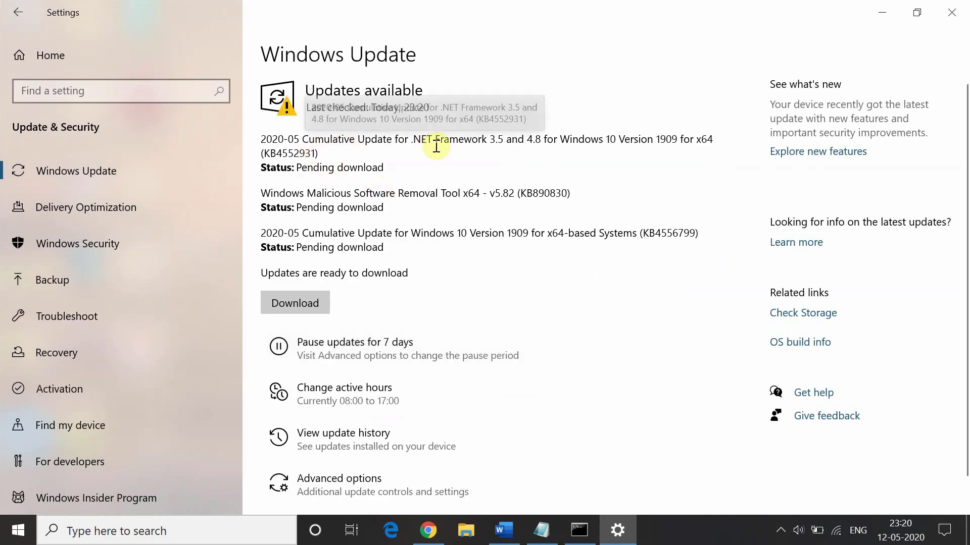
Step: Start downloading the available Windows updates and minimize Settings
scroll(453, 258, "down", 1)
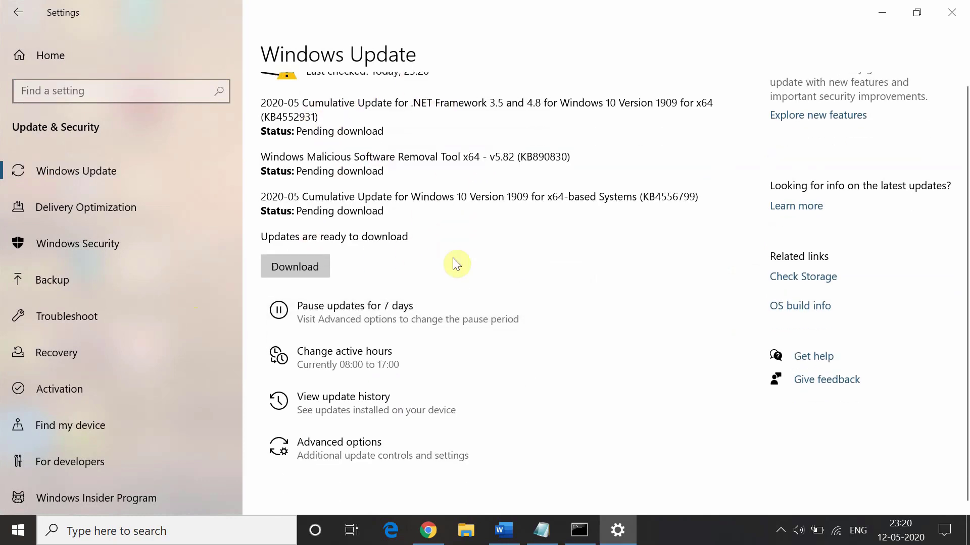
left_click(272, 265)
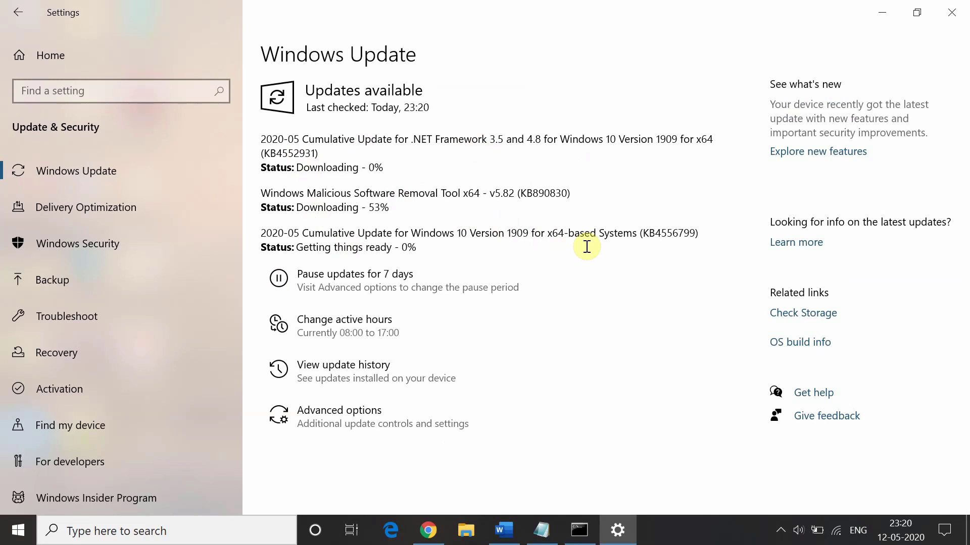
left_click(881, 13)
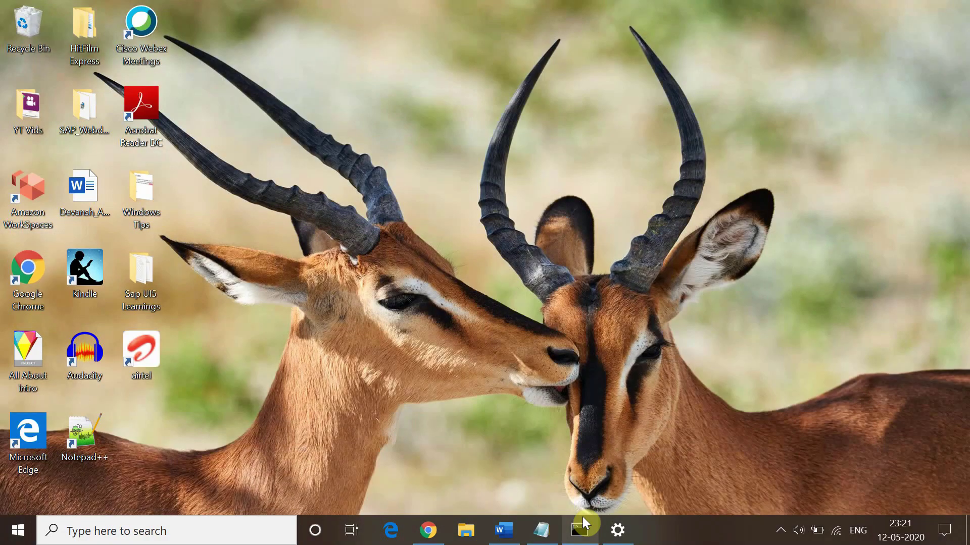
Step: Restore the administrator Command Prompt, maximize it to check the sfc /scannow result, and minimize it again
left_click(583, 518)
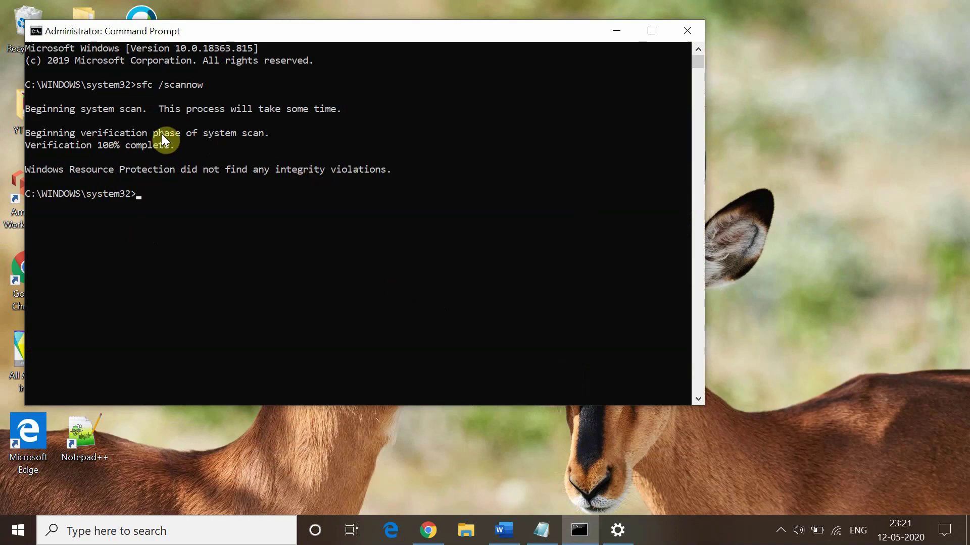
left_click(651, 29)
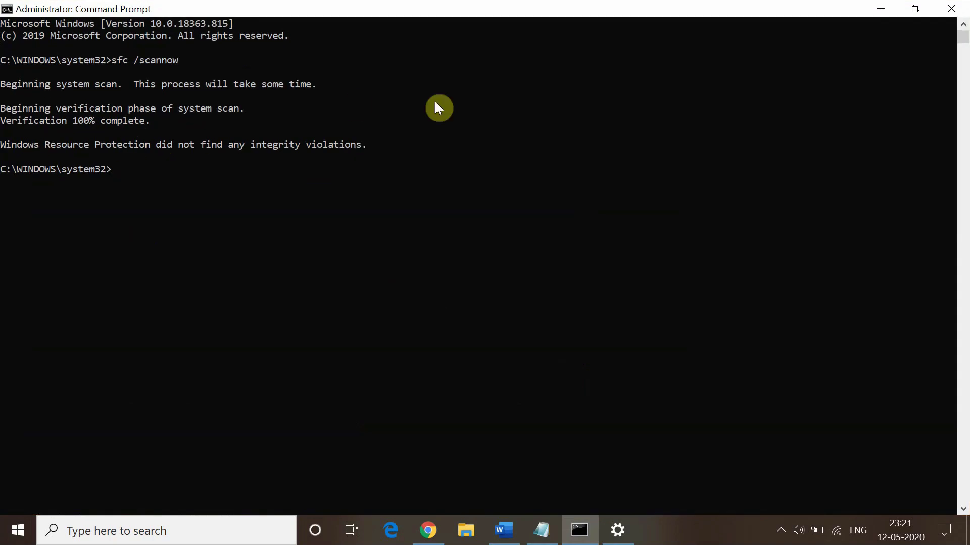
left_click(881, 7)
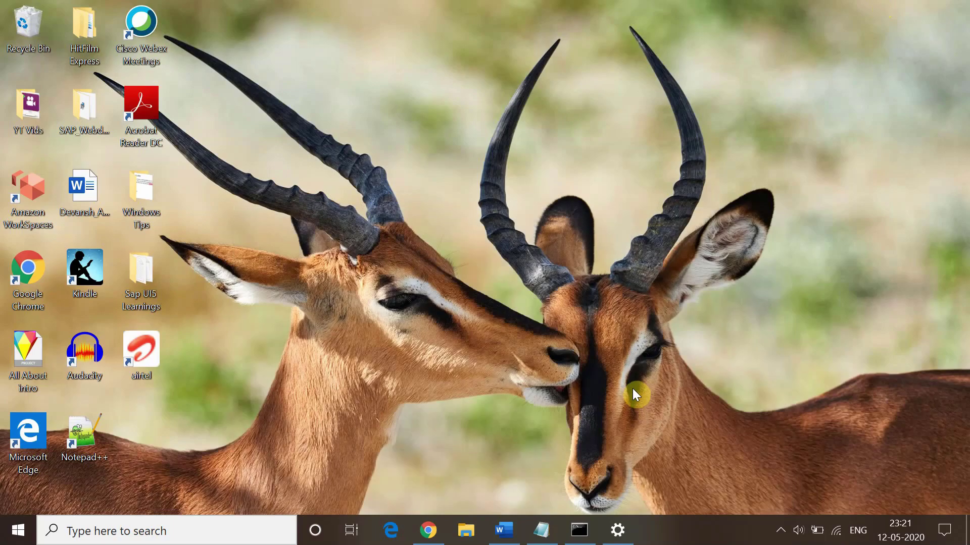